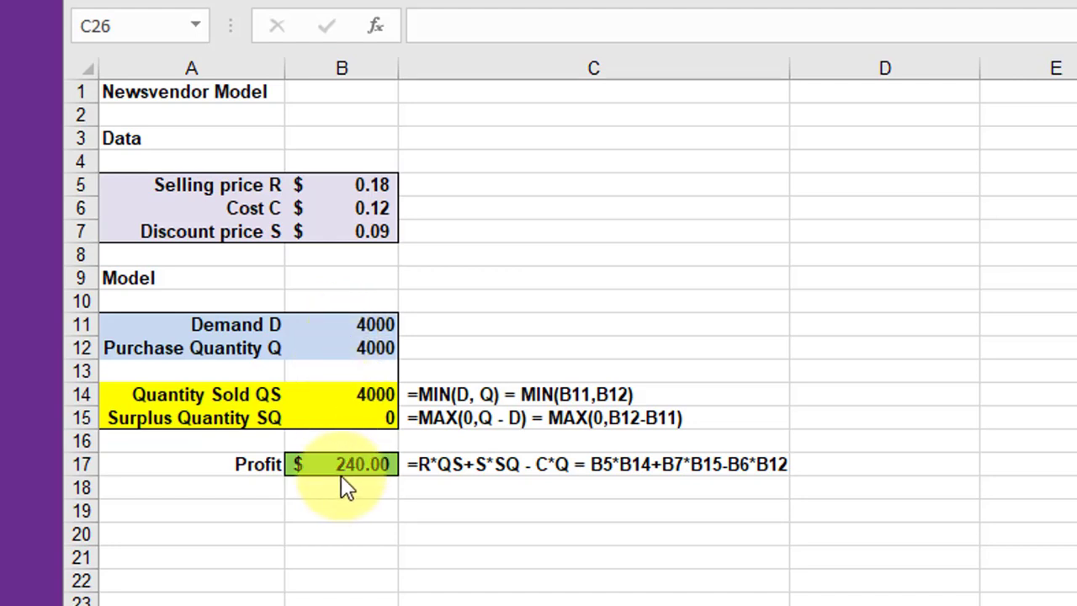
Step: Enter 4200 as the purchase quantity in B12, yielding 200 surplus and $234.00 profit
click(382, 345)
text(4)
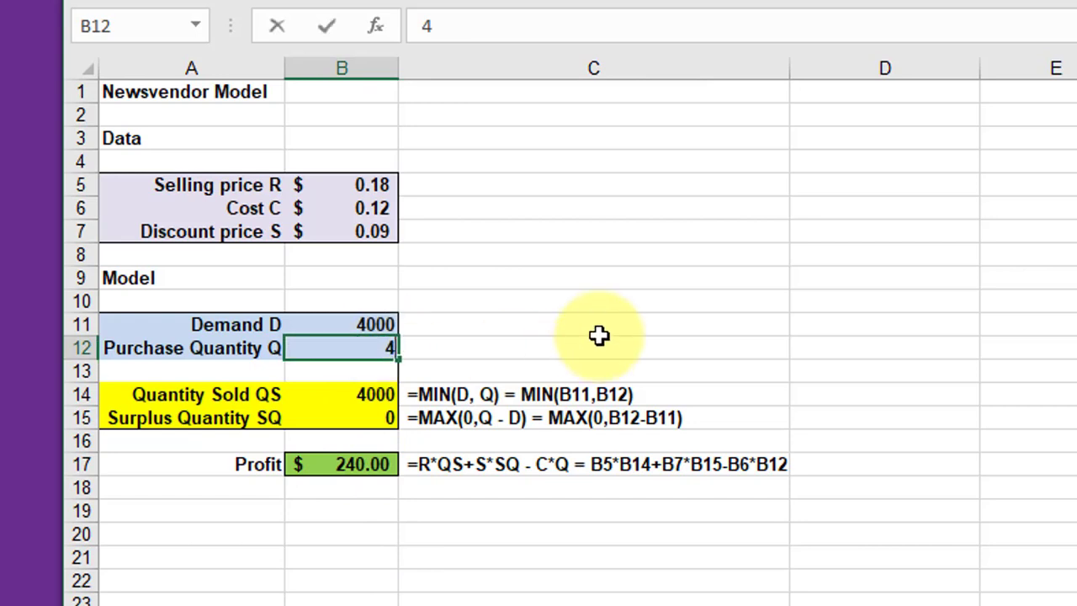
text(200)
key(Return)
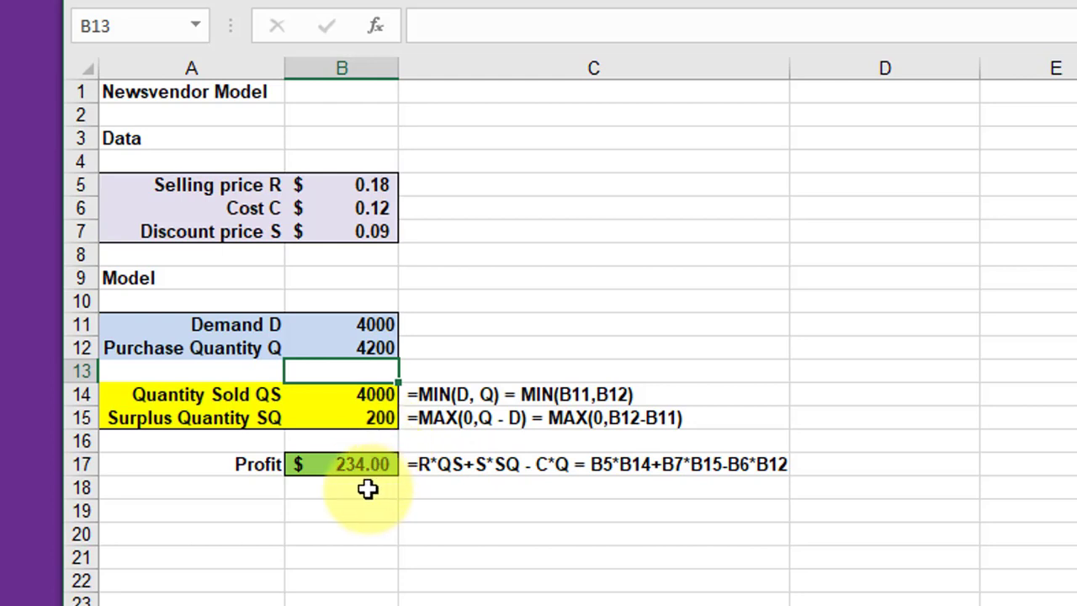
Step: Enter 3800 as the purchase quantity in B12, yielding zero surplus and $228.00 profit
click(376, 348)
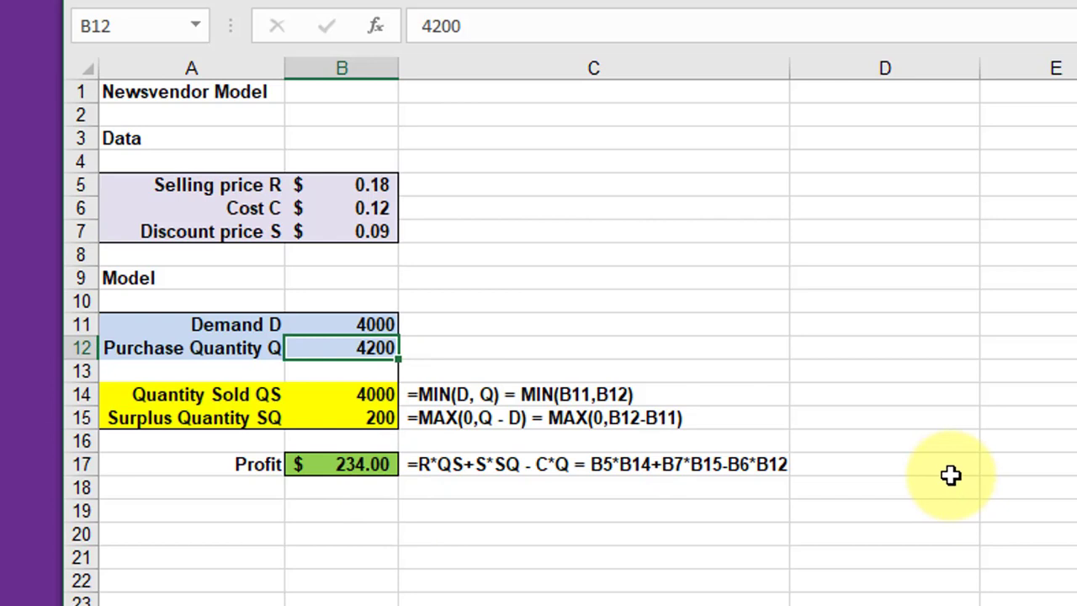
text(3800)
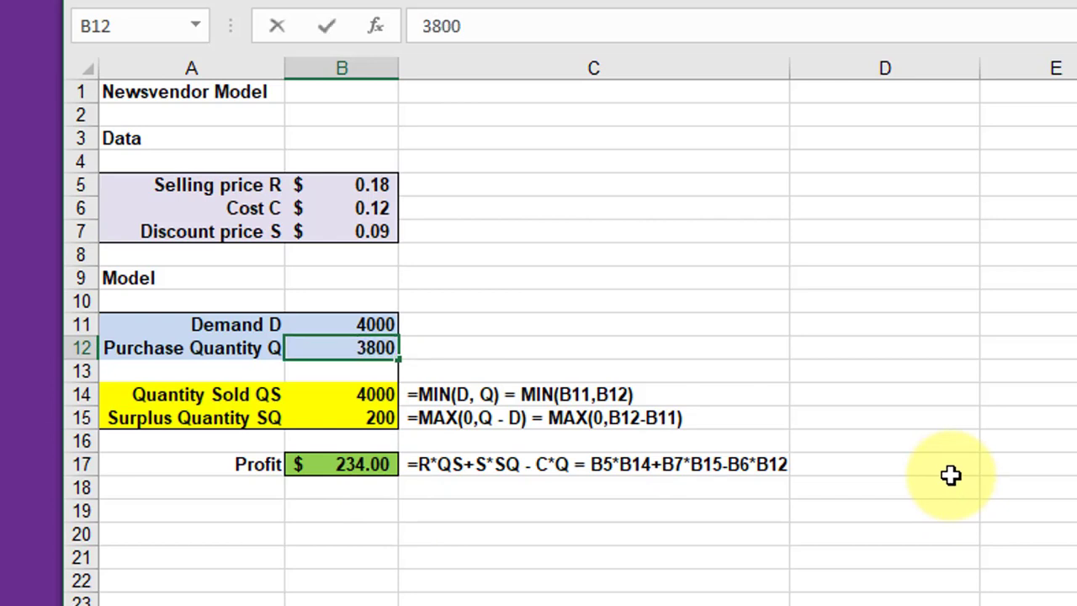
key(Return)
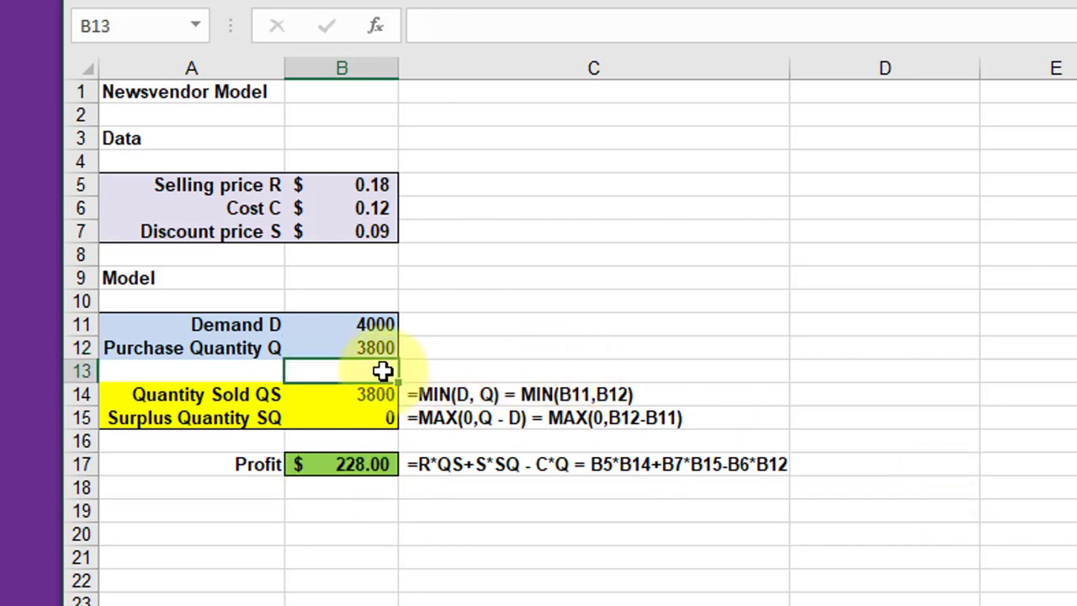